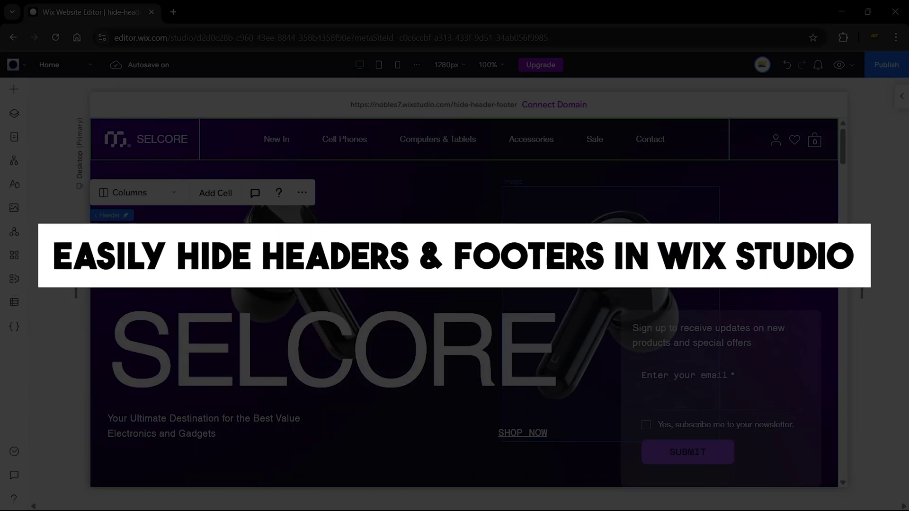
Step: Scroll through the Home page and select the footer's MENU cell, then the whole footer grid
drag(843, 142, 853, 479)
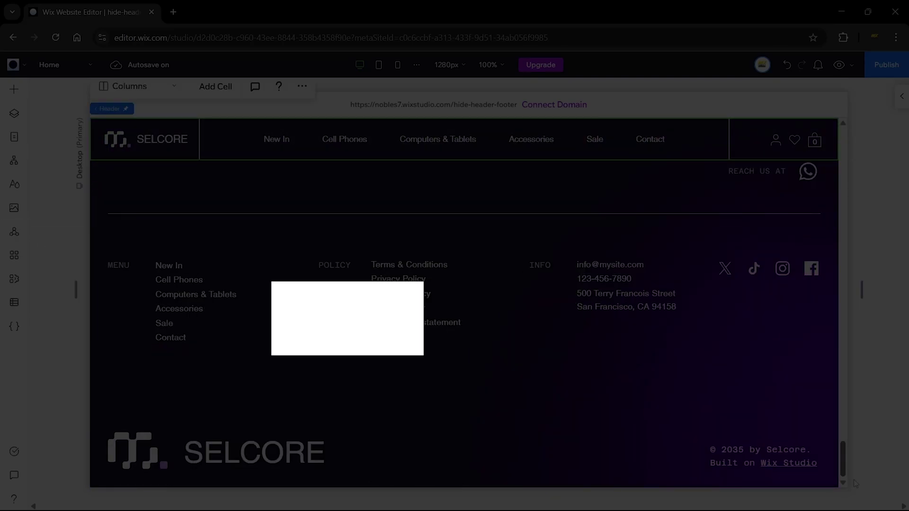
scroll(819, 405, up, 2)
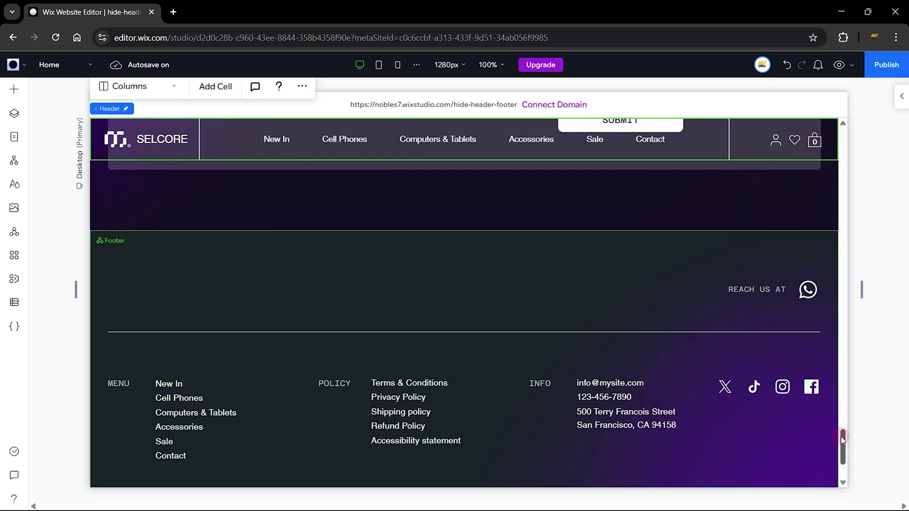
drag(844, 440, 844, 101)
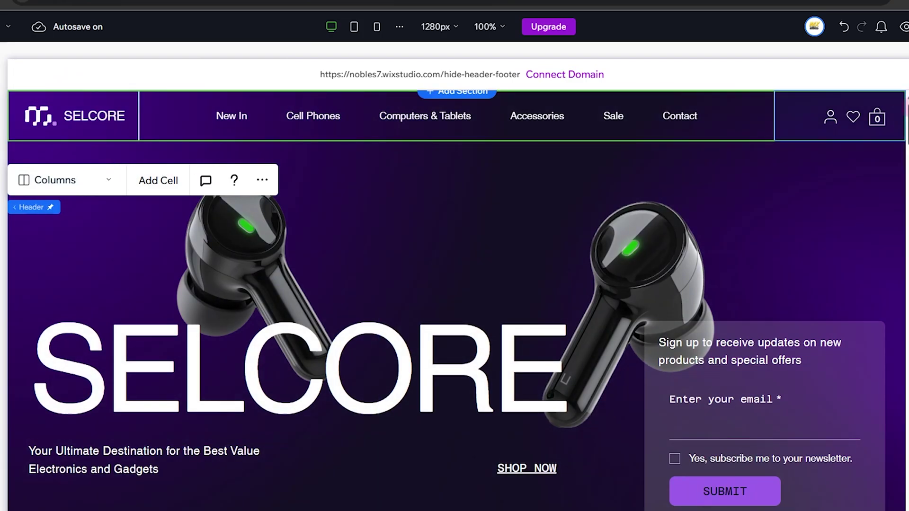
scroll(828, 395, down, 10)
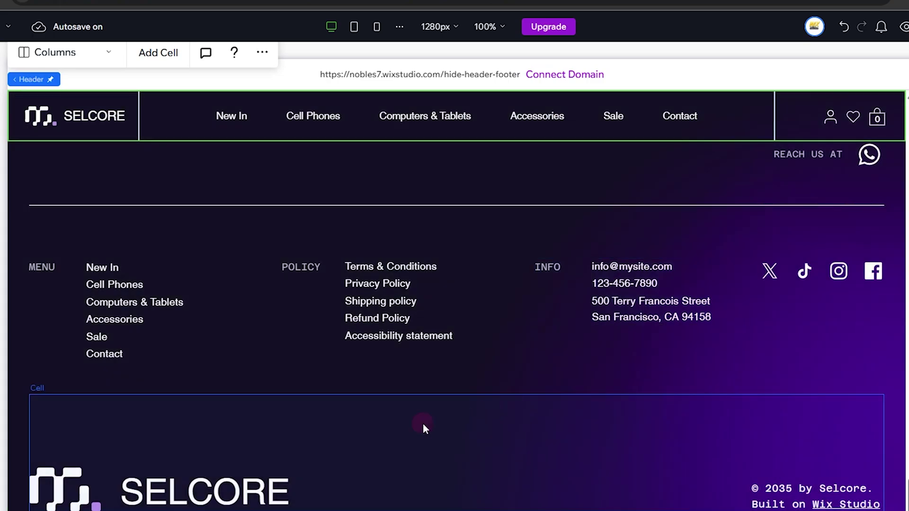
click(113, 386)
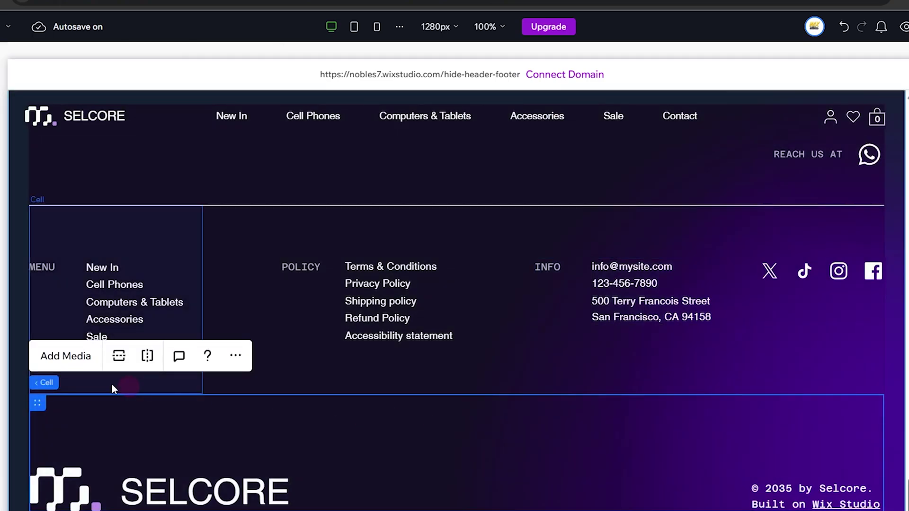
click(38, 382)
scroll(29, 368, up, 3)
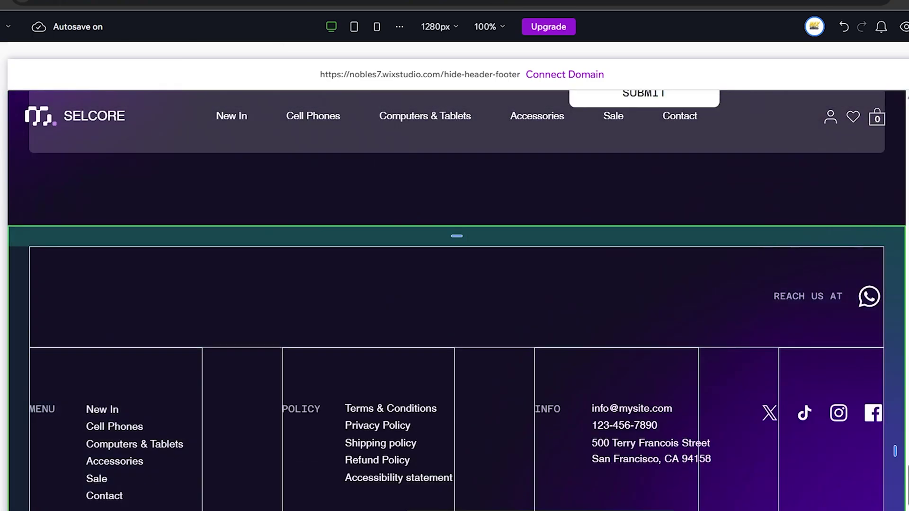
scroll(879, 393, down, 3)
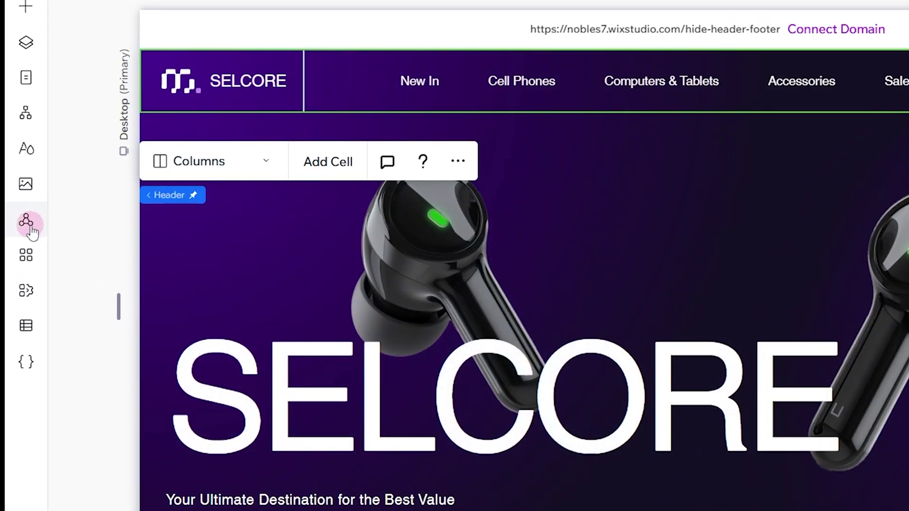
Step: Show the Global Sections list and the Default header's actions menu
click(14, 233)
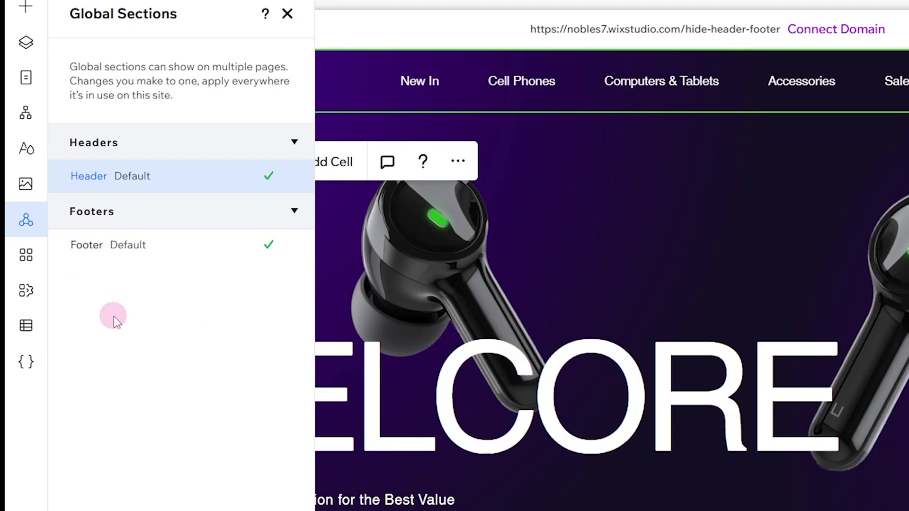
mouse_move(261, 193)
click(287, 179)
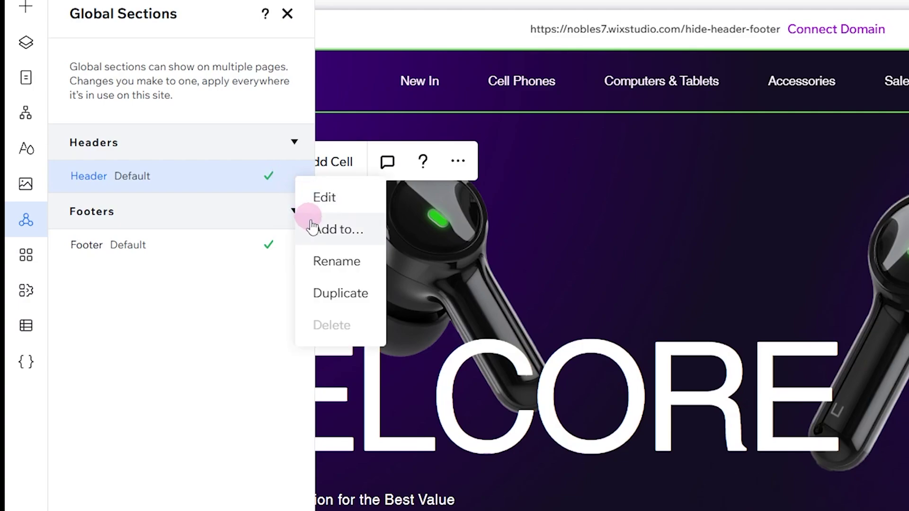
Step: Uncheck Home (Current Page) in the Default header's Add to Pages list and apply it
click(345, 229)
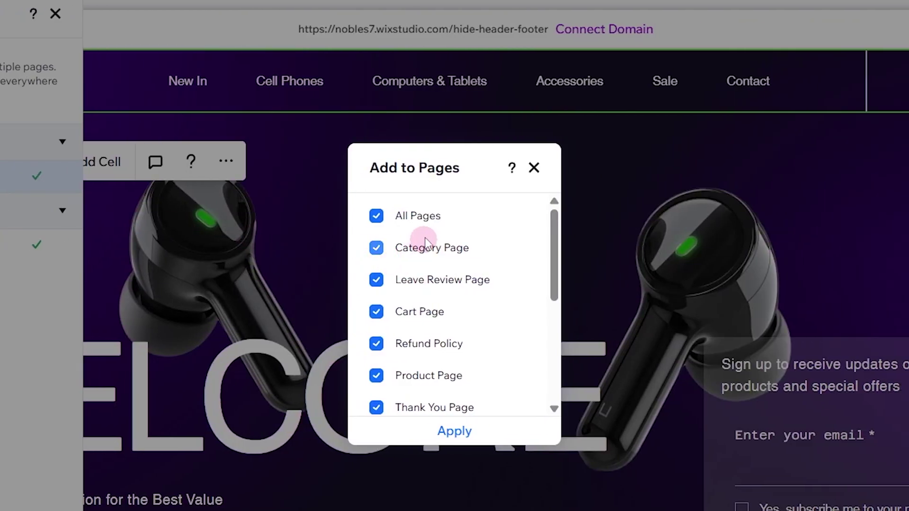
scroll(661, 240, down, 5)
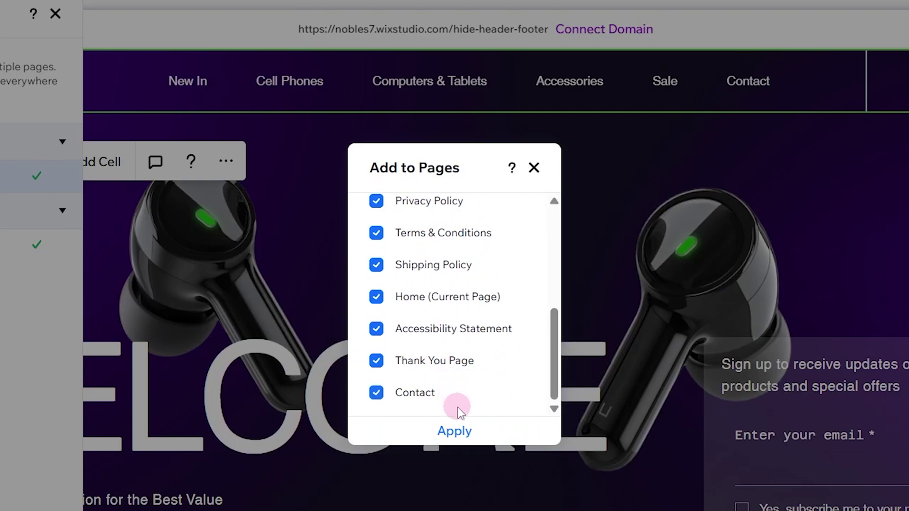
scroll(460, 412, up, 5)
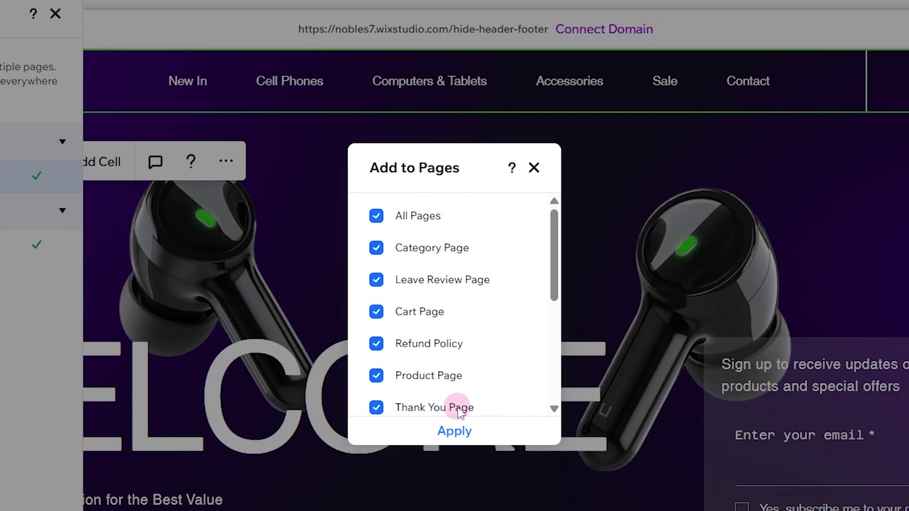
scroll(472, 263, down, 5)
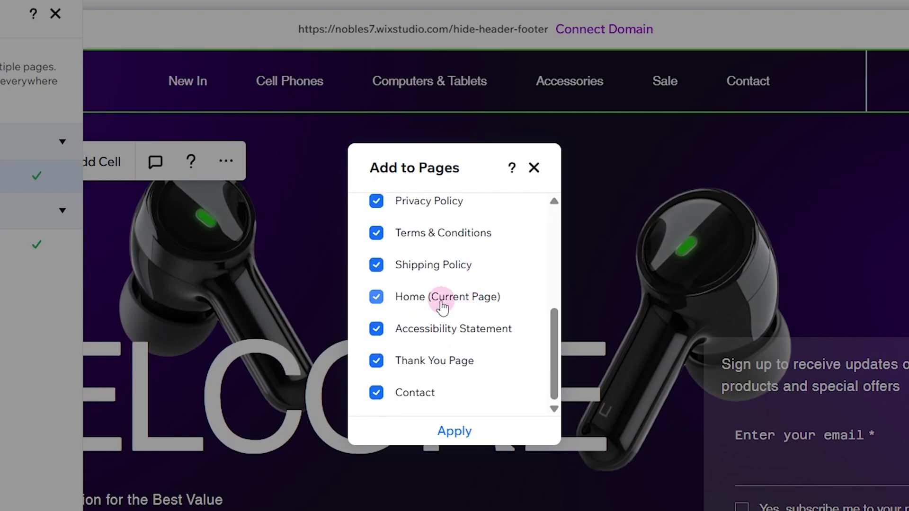
click(408, 302)
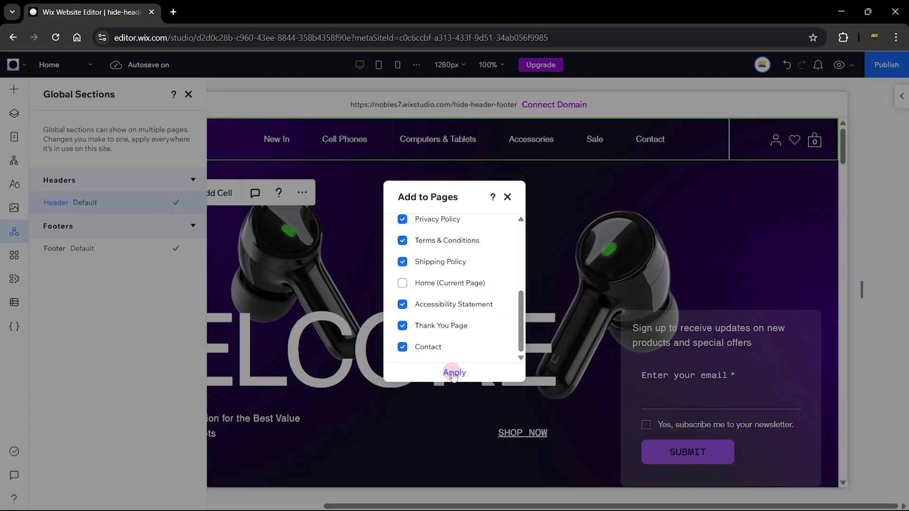
click(451, 429)
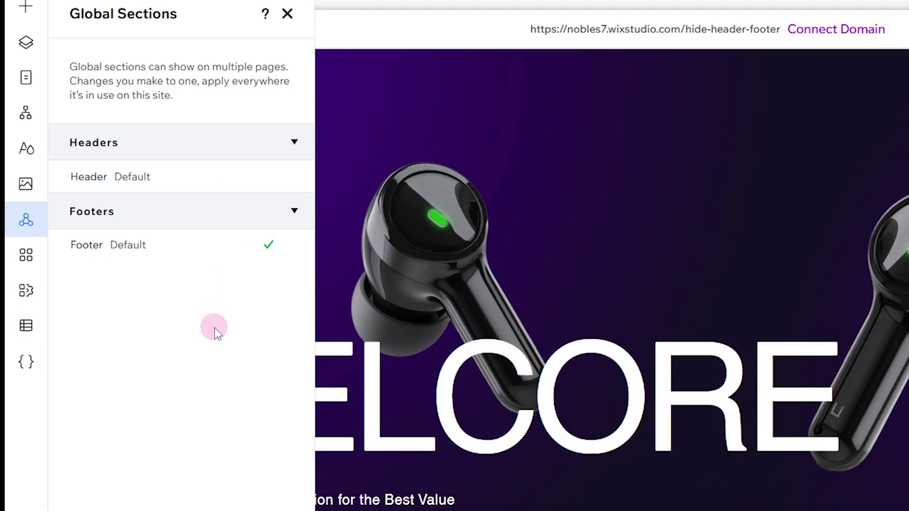
Step: Re-add the Default header to the Home page and close the Global Sections panel
mouse_move(217, 182)
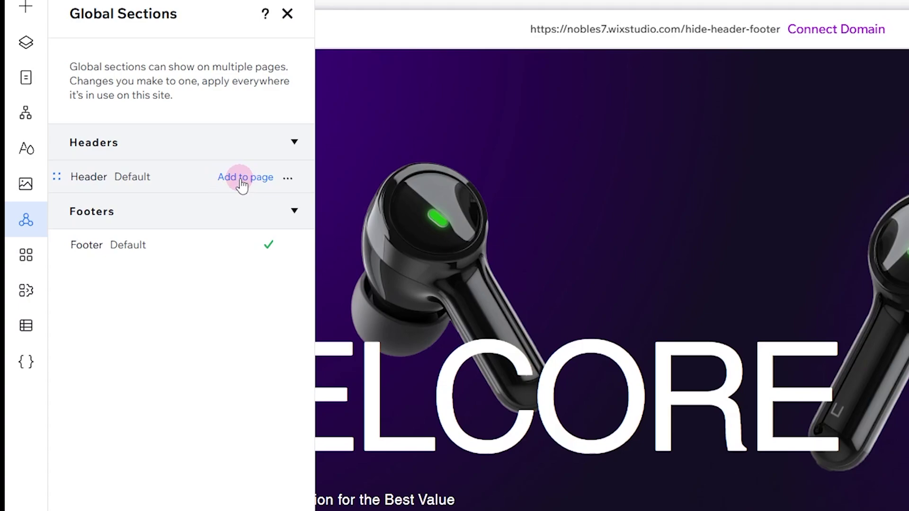
click(241, 181)
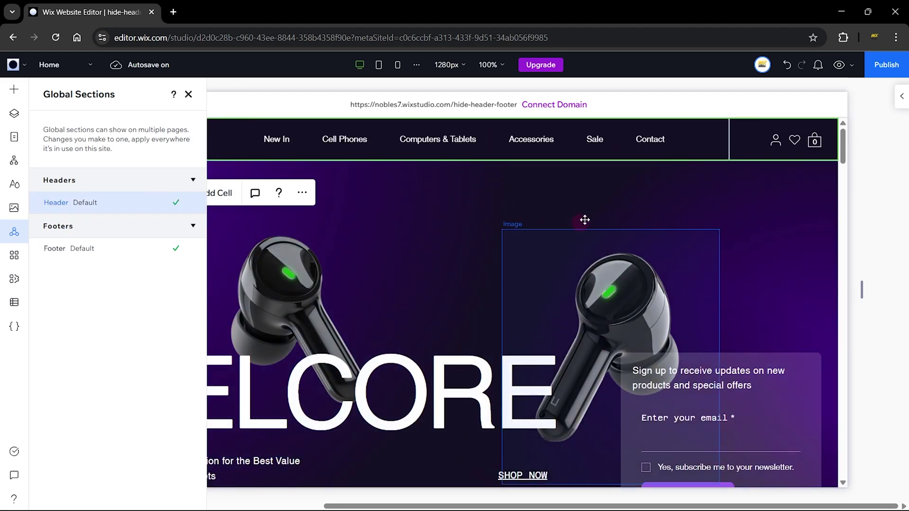
click(189, 96)
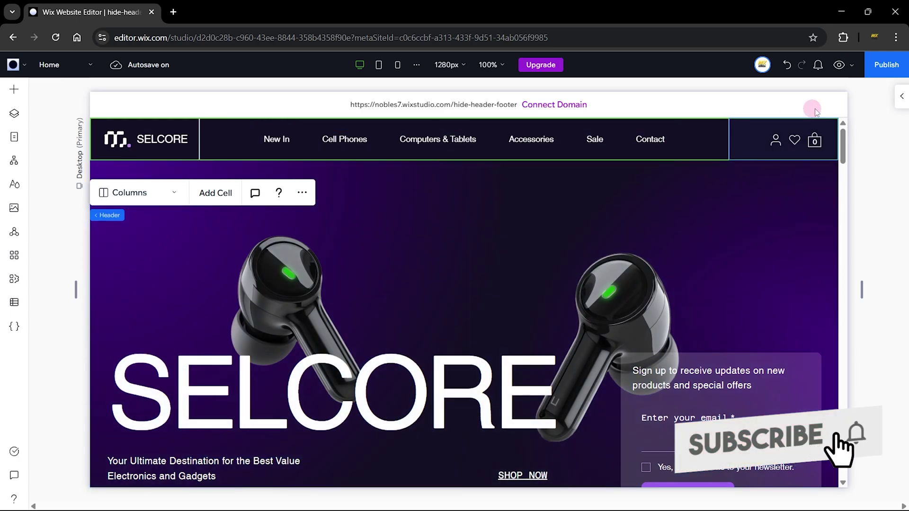
Step: Set the header's scroll effect to Freeze with Overlap: Next section in the Inspector
click(902, 96)
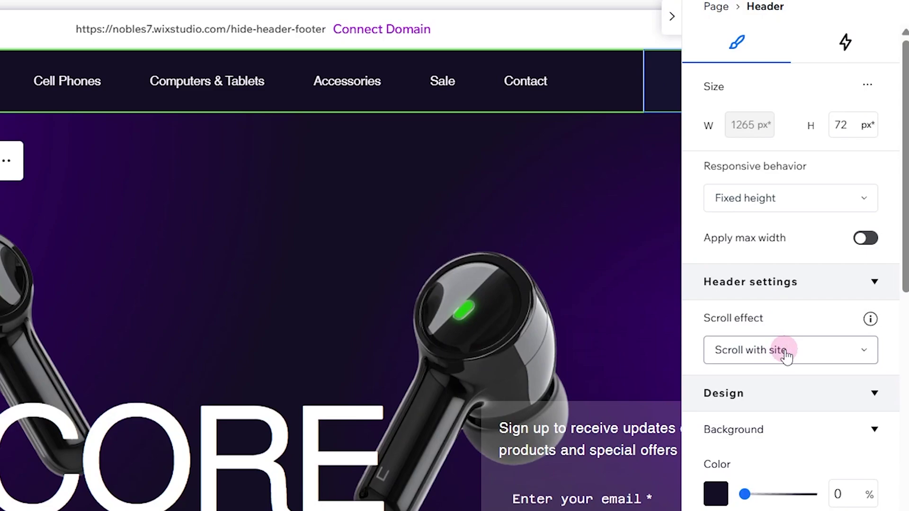
click(786, 355)
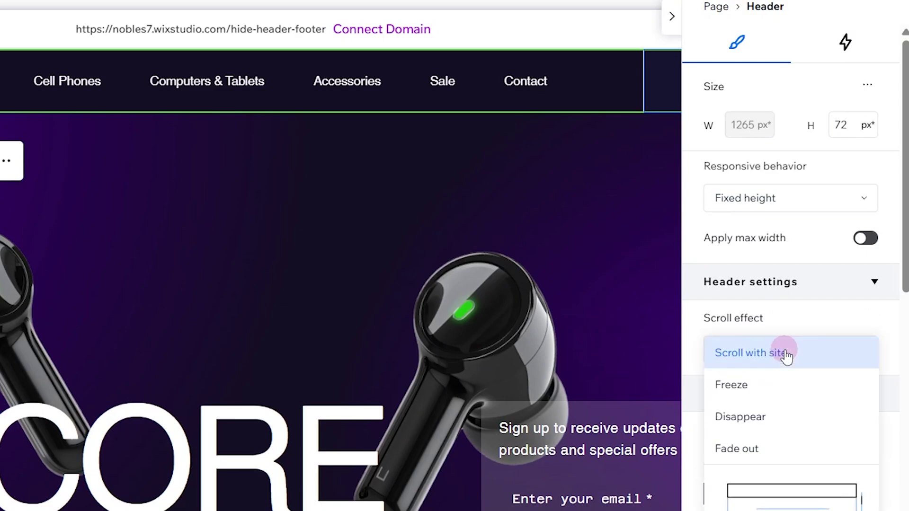
click(788, 389)
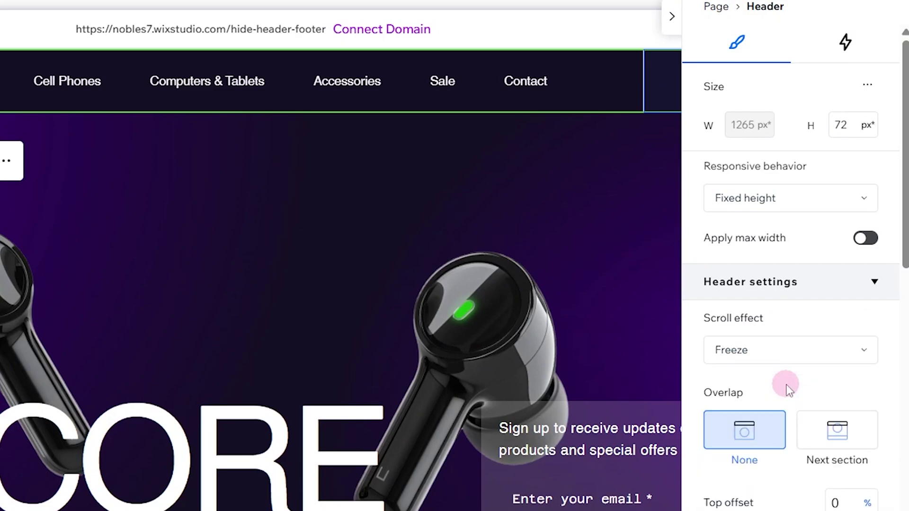
click(851, 437)
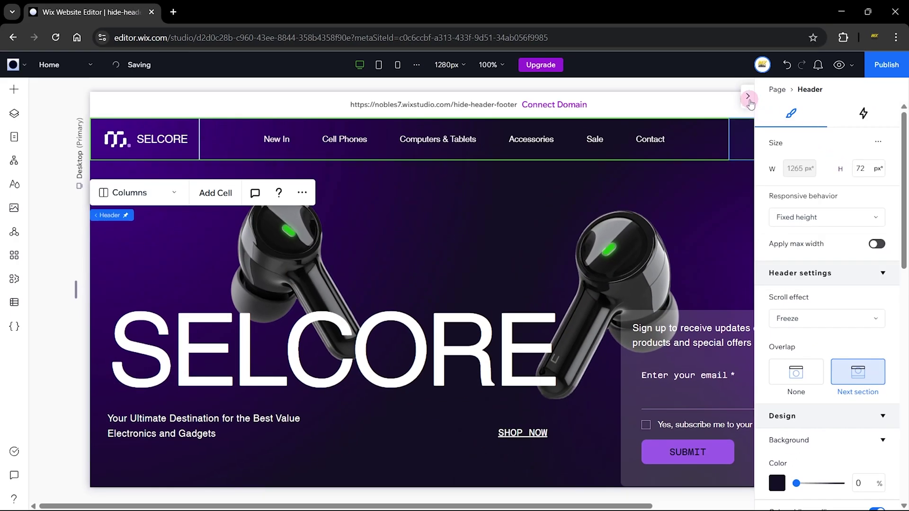
click(672, 17)
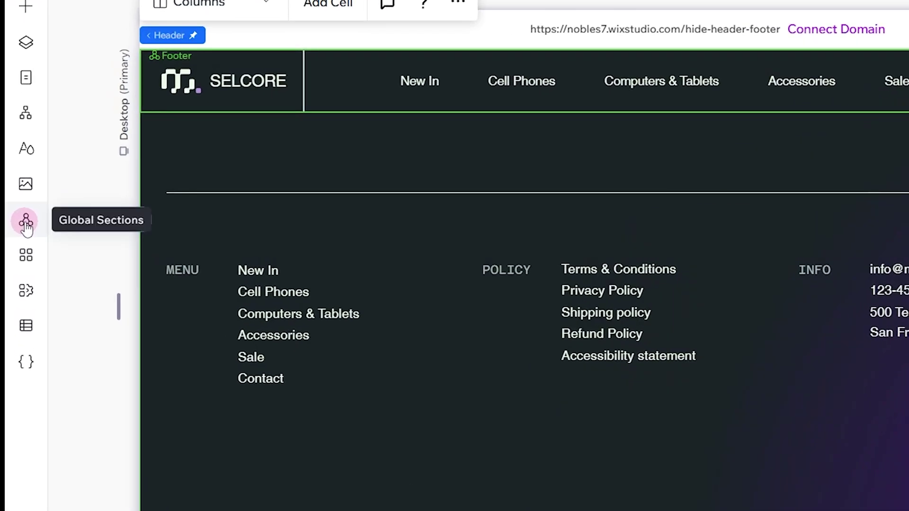
Step: Uncheck Home (Current Page) in the Default footer's Add to Pages list and apply it
click(26, 222)
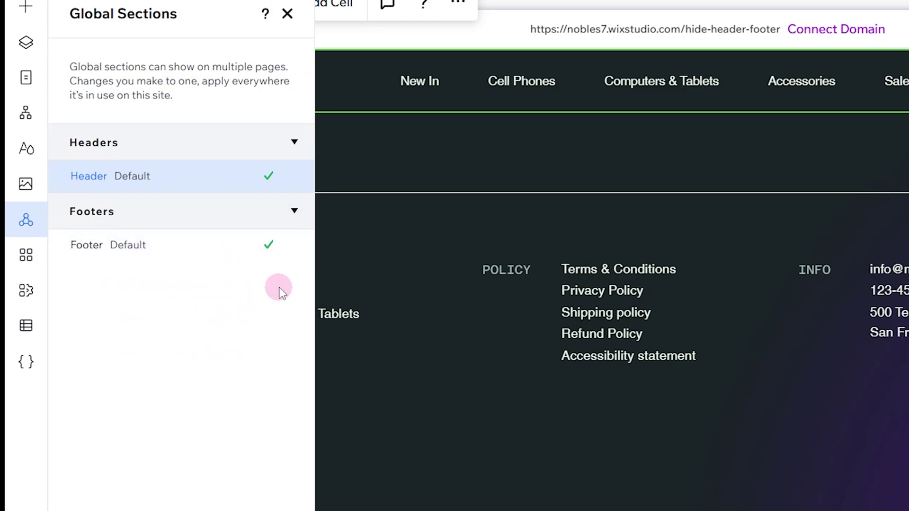
click(280, 244)
click(331, 297)
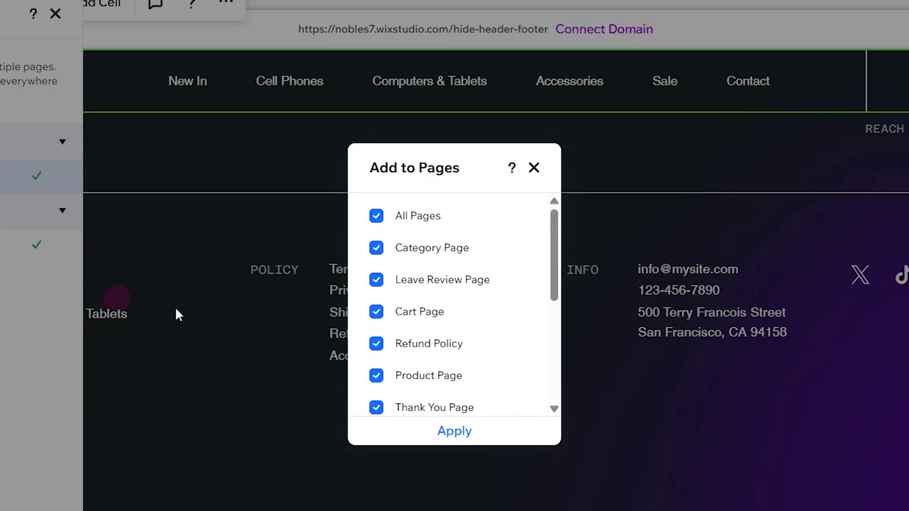
scroll(479, 322, down, 4)
scroll(453, 330, down, 2)
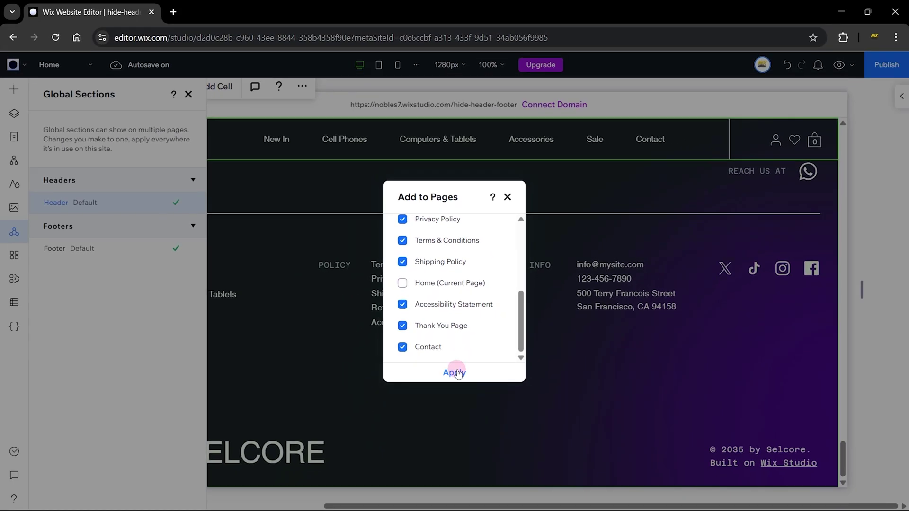
click(456, 373)
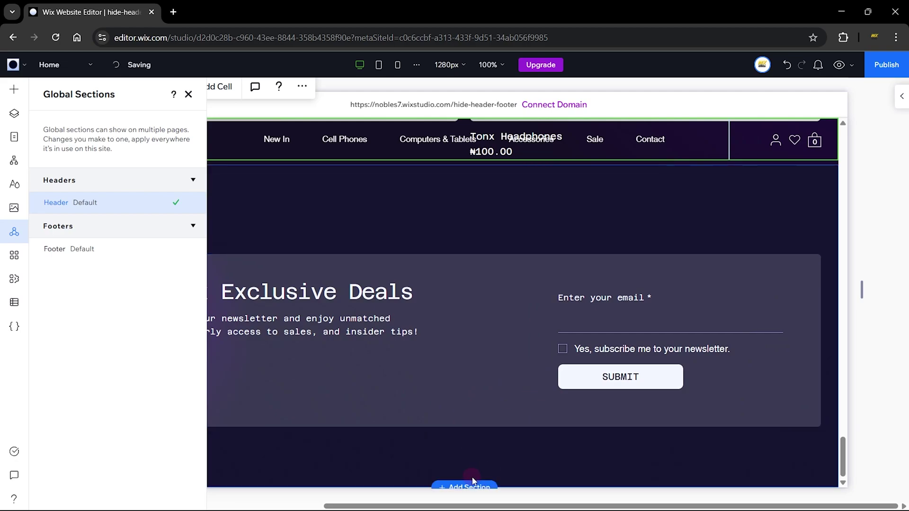
Step: Uncheck Home (Current Page) in the Default header's Add to Pages list and apply it
mouse_move(120, 249)
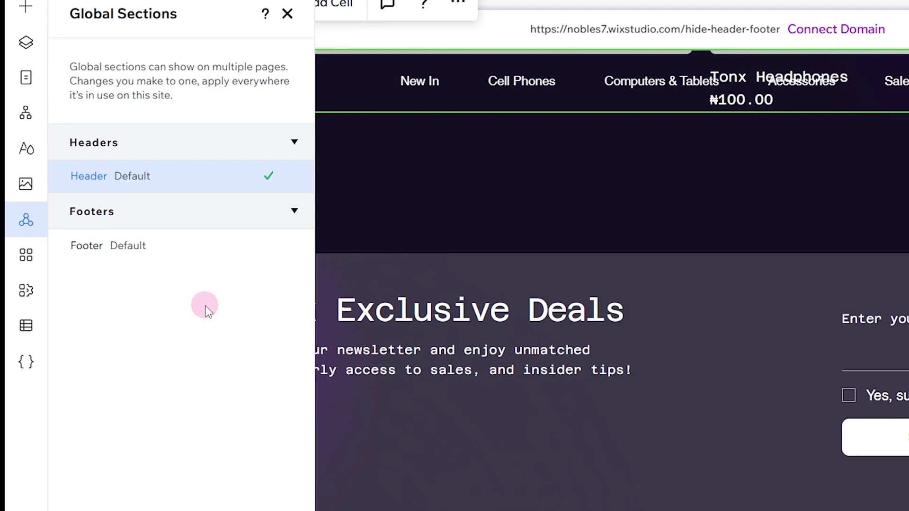
click(288, 177)
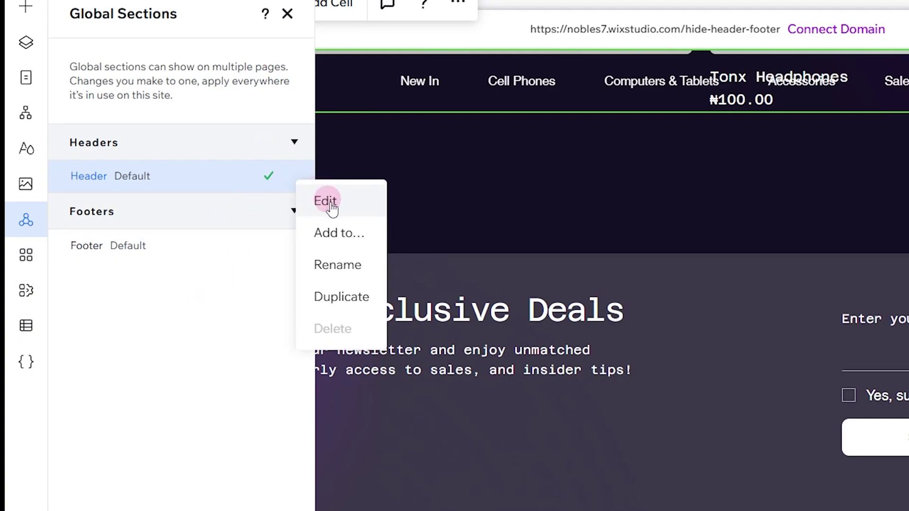
click(337, 234)
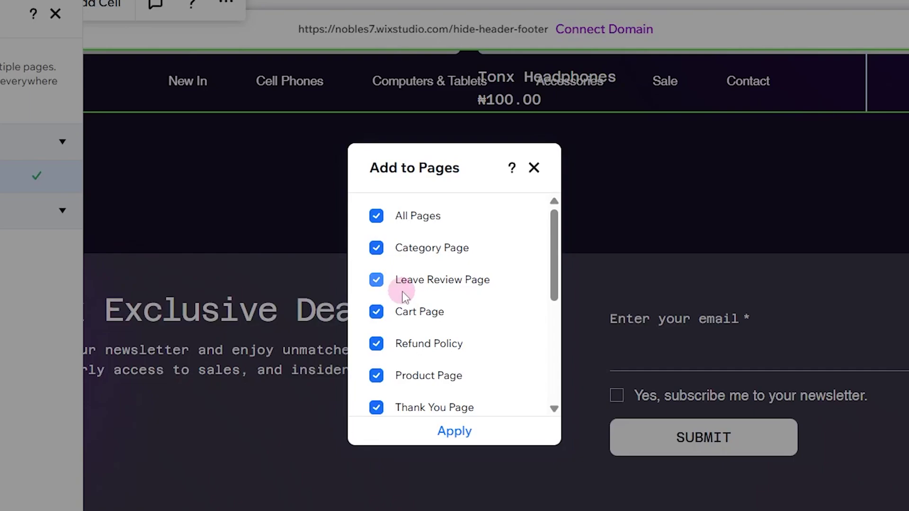
scroll(403, 296, down, 4)
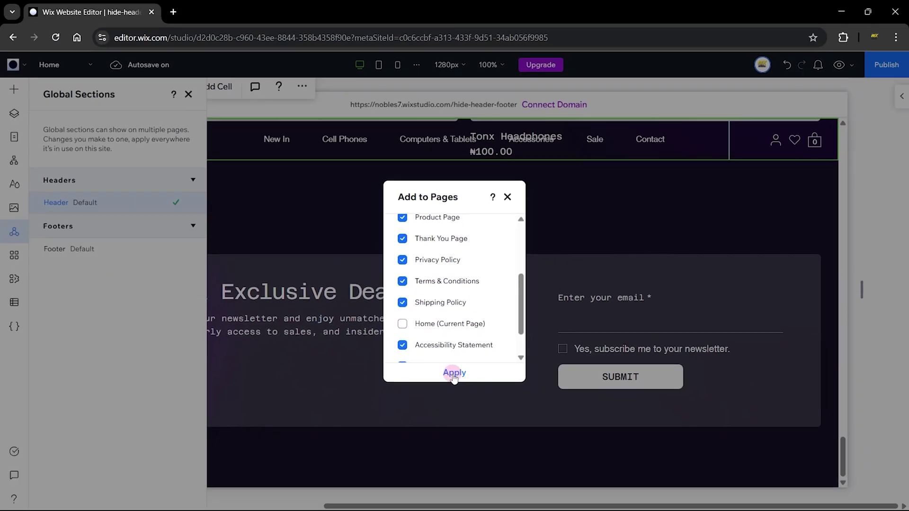
click(454, 433)
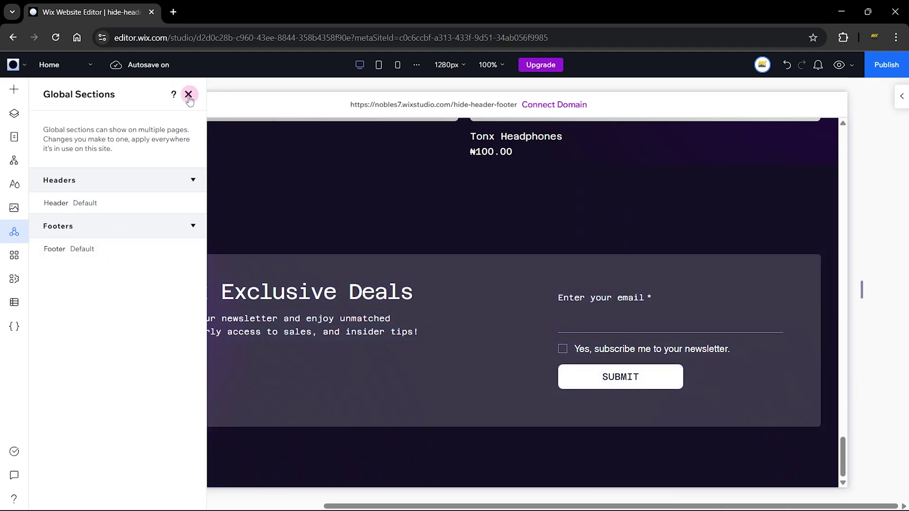
Step: Reopen the header's page list and uncheck Accessibility Statement
click(175, 218)
scroll(441, 264, up, 3)
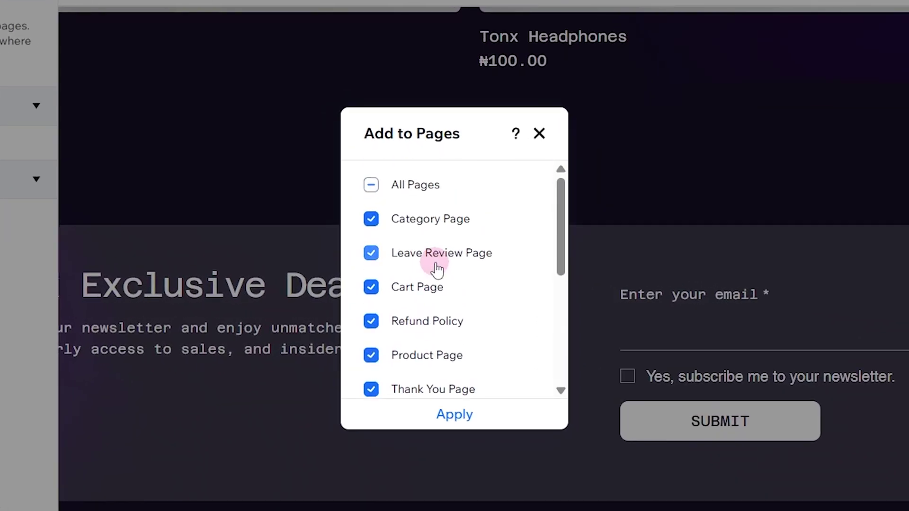
scroll(443, 277, down, 5)
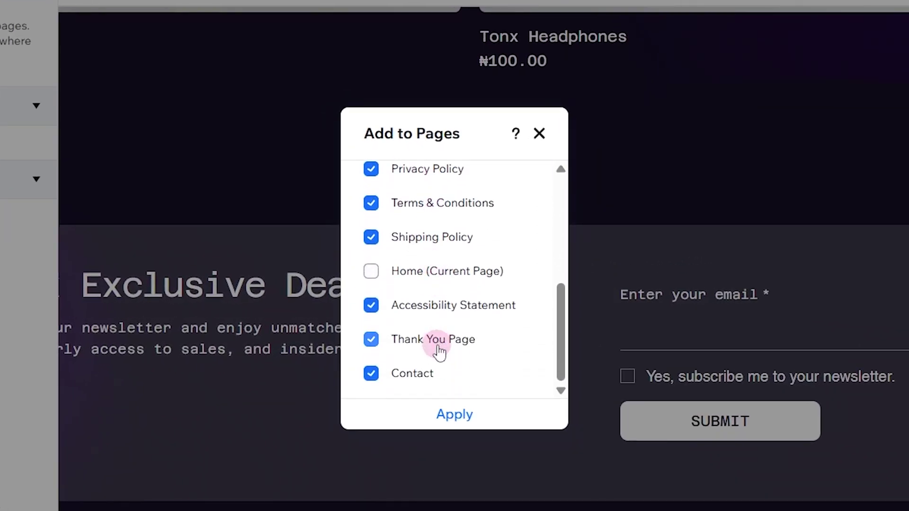
click(371, 304)
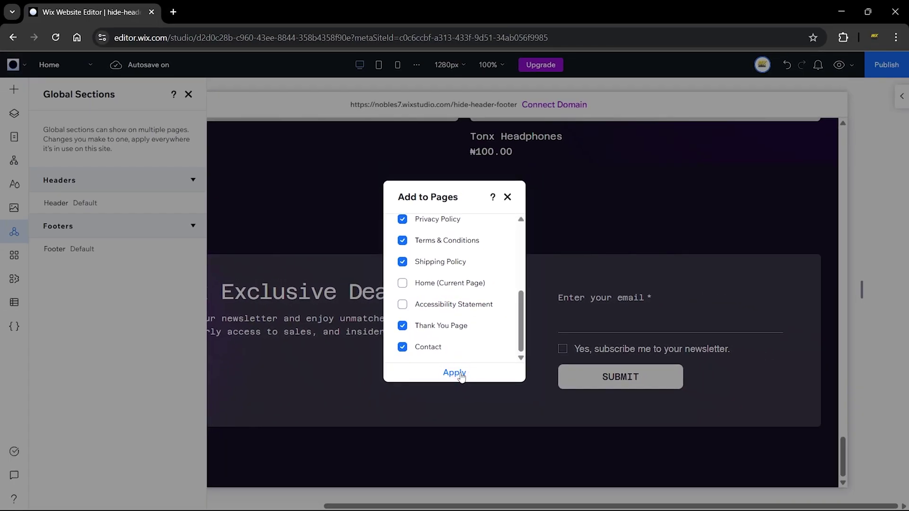
Step: Apply the header change, then uncheck Accessibility Statement for the Default footer and apply
click(461, 373)
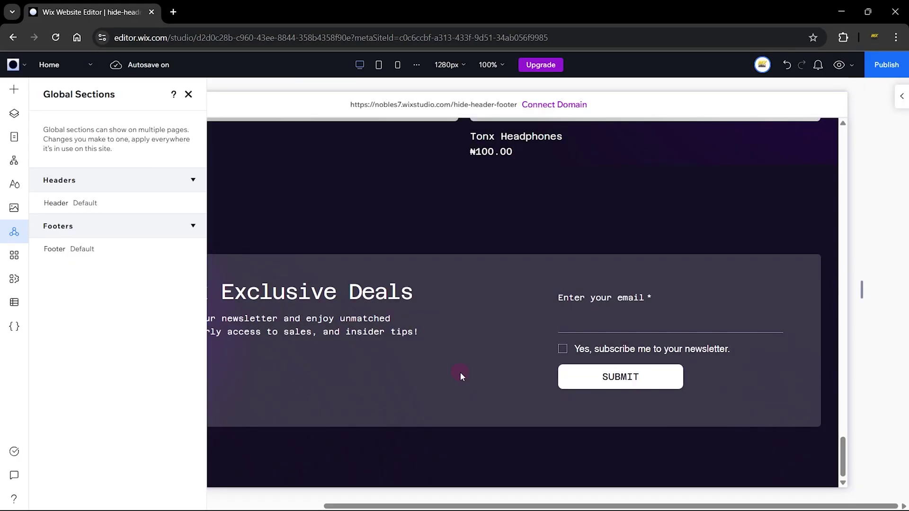
click(190, 251)
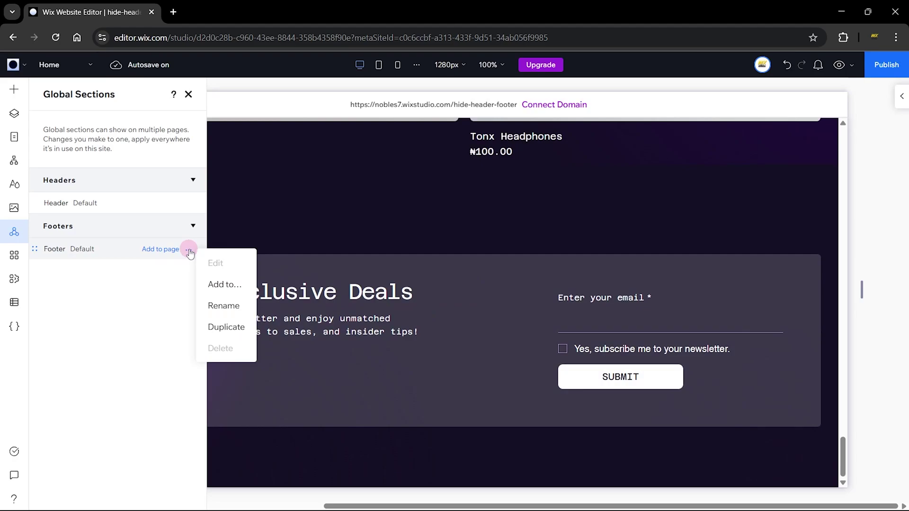
click(219, 290)
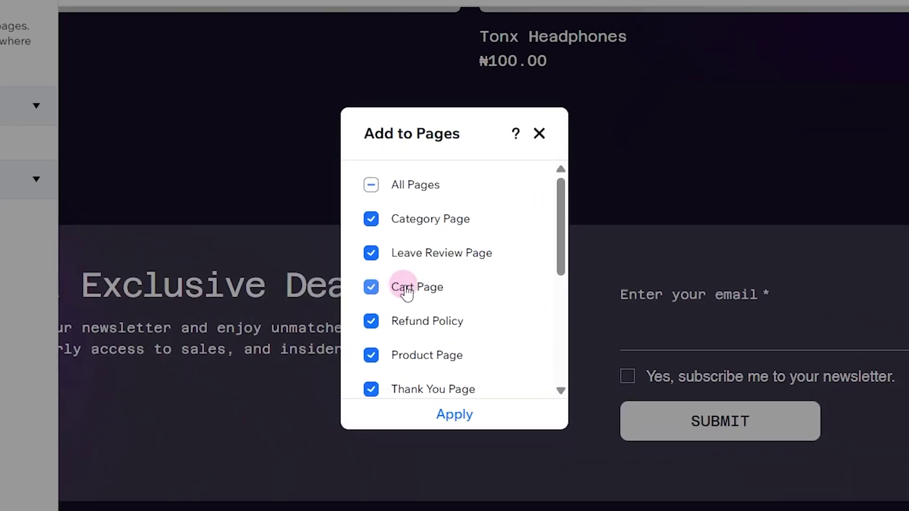
scroll(433, 293, down, 5)
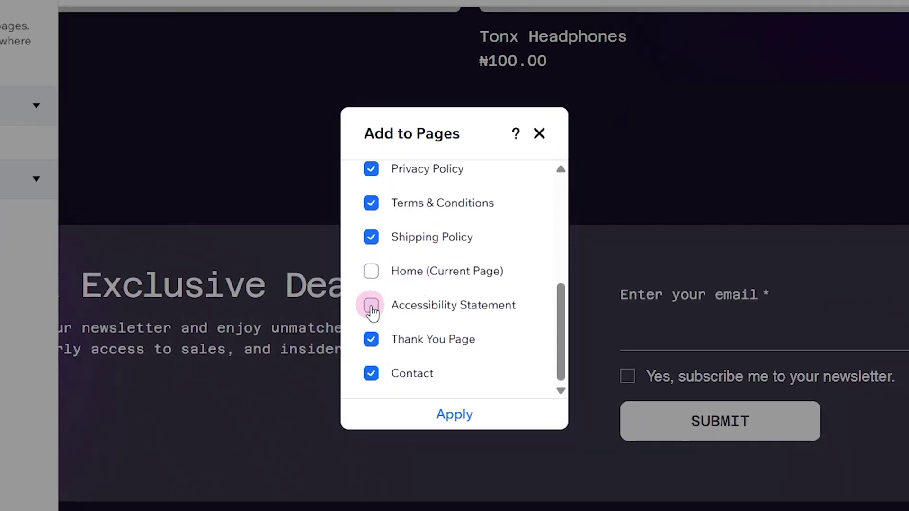
click(457, 415)
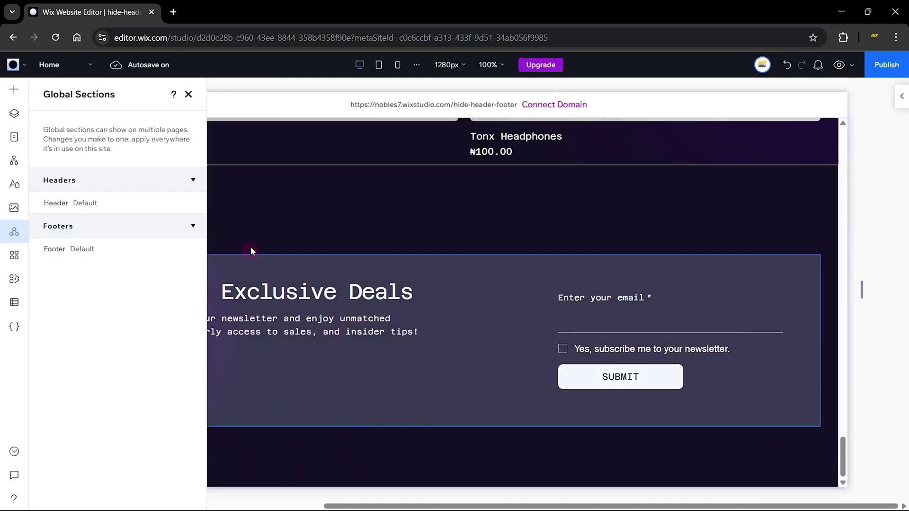
click(195, 101)
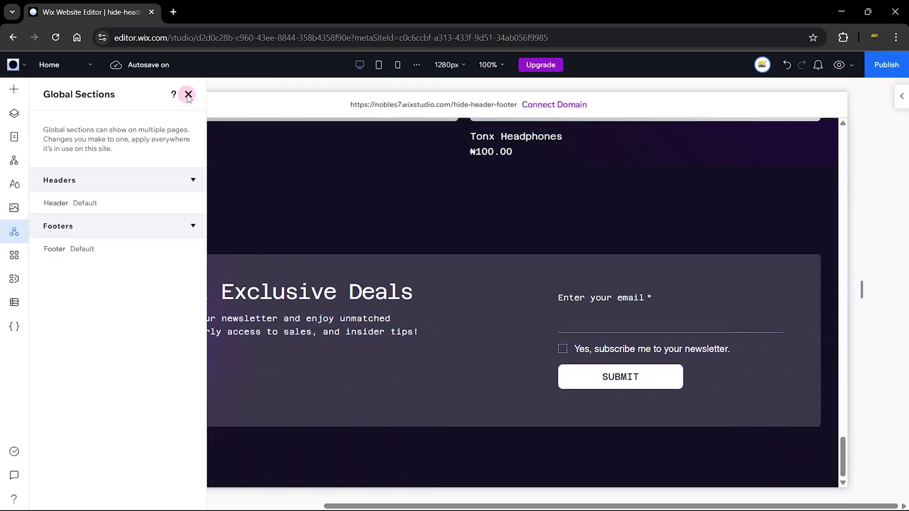
Step: Switch to the Accessibility Statement page and scroll it to confirm no header or footer
click(14, 137)
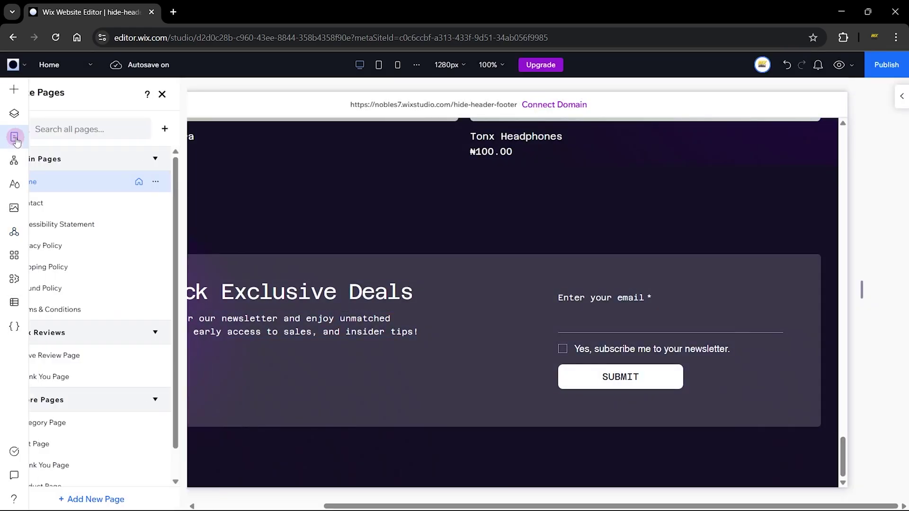
click(110, 231)
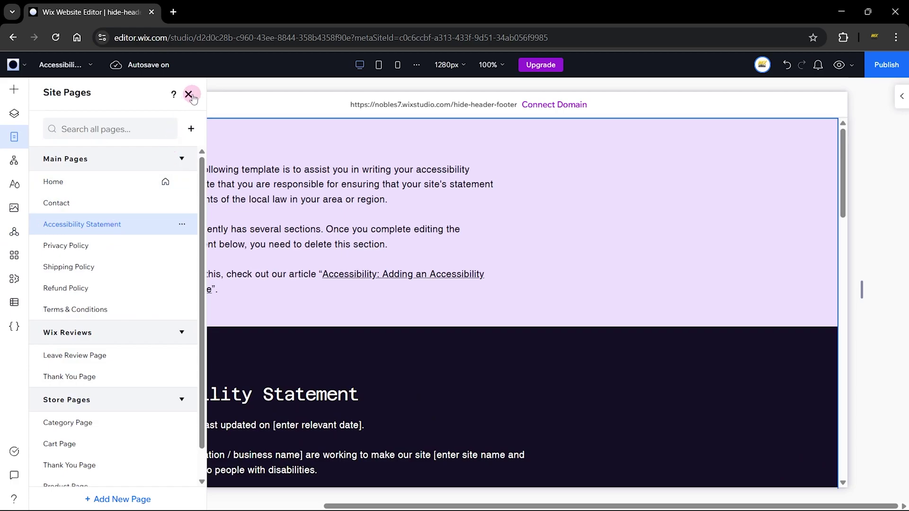
click(189, 95)
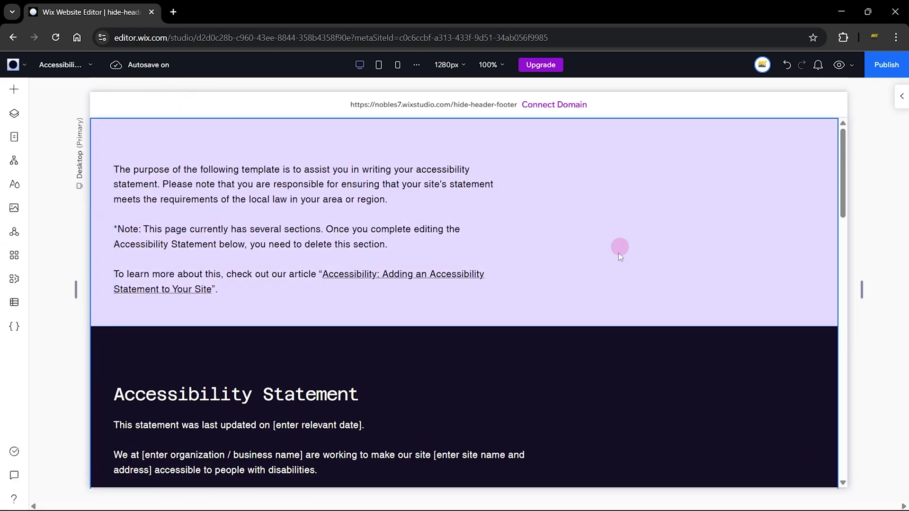
scroll(620, 256, down, 15)
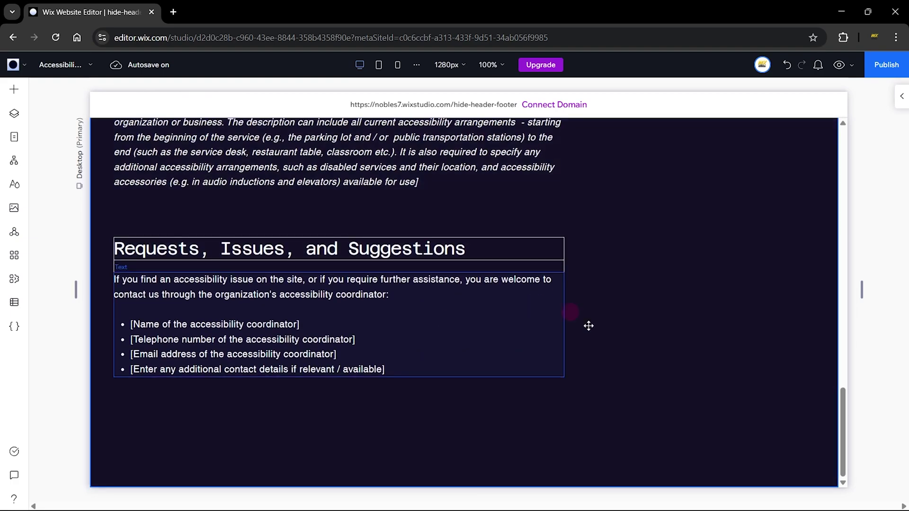
scroll(613, 361, up, 15)
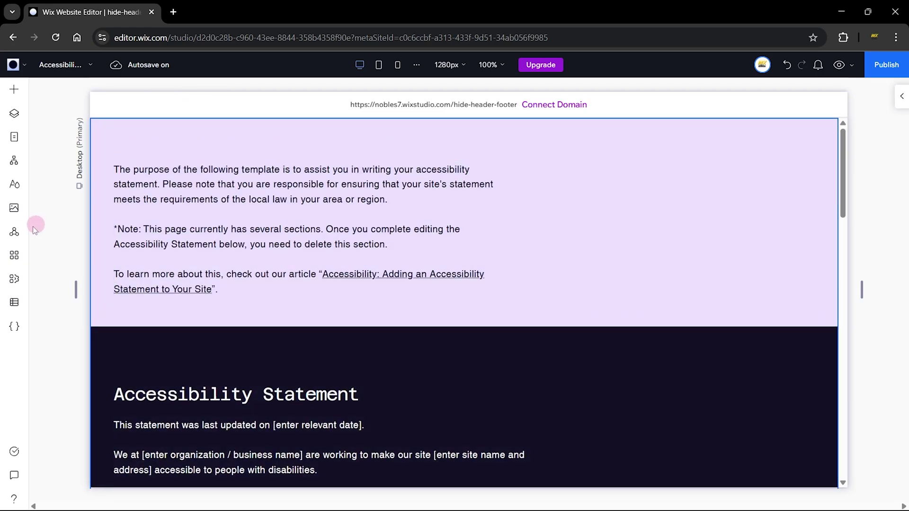
Step: Reassign the Default header and Default footer to the Accessibility Statement page via Global Sections
click(14, 231)
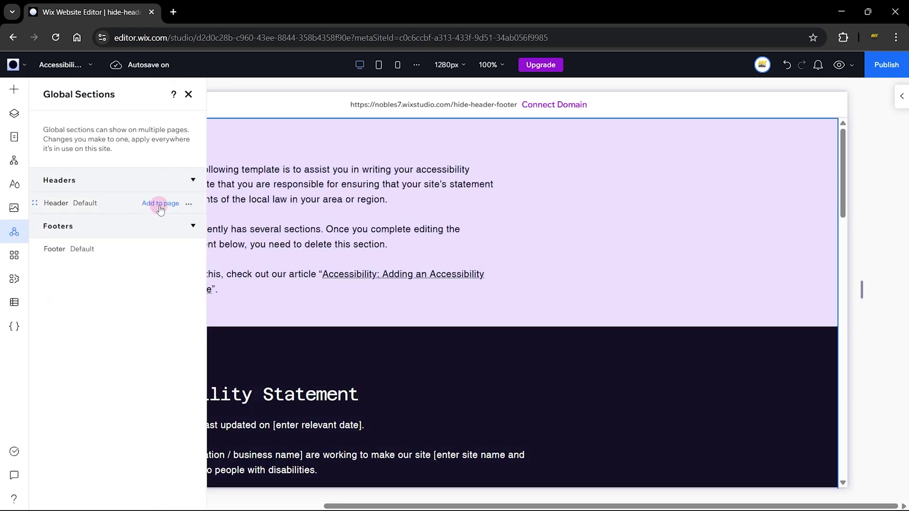
click(161, 204)
click(157, 238)
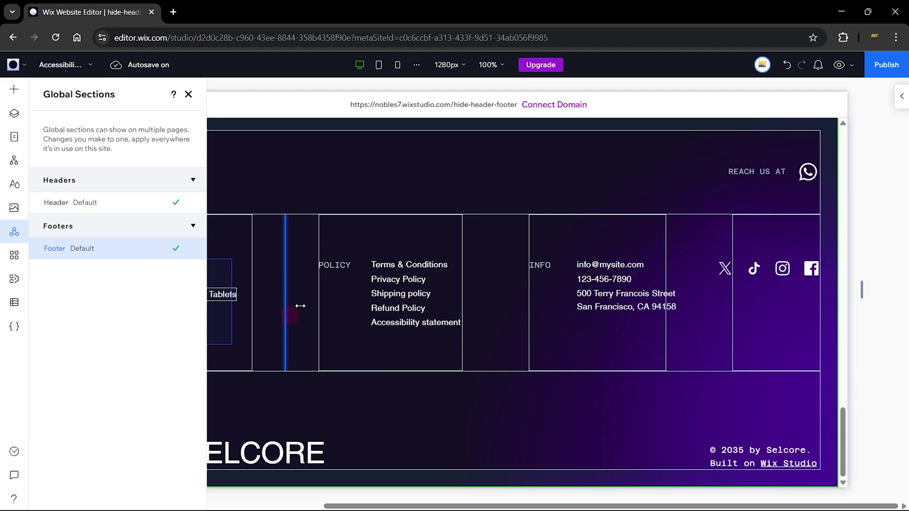
scroll(697, 329, up, 3)
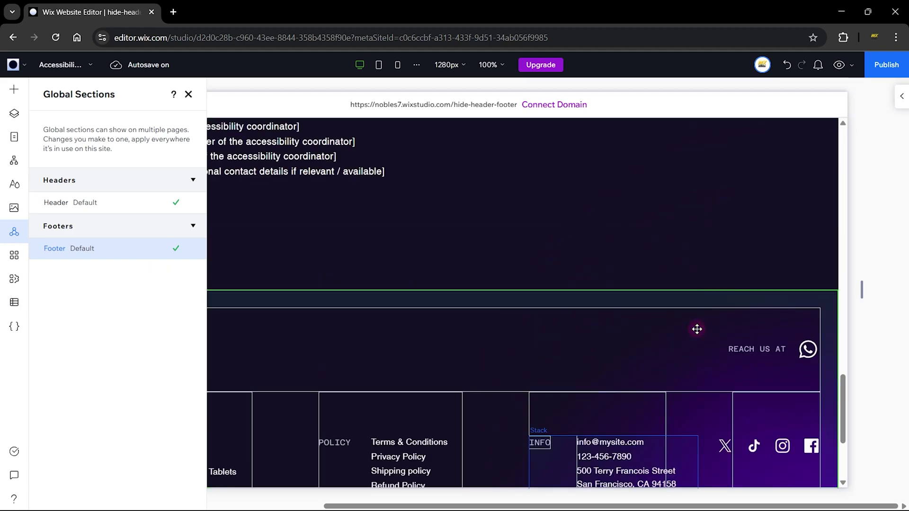